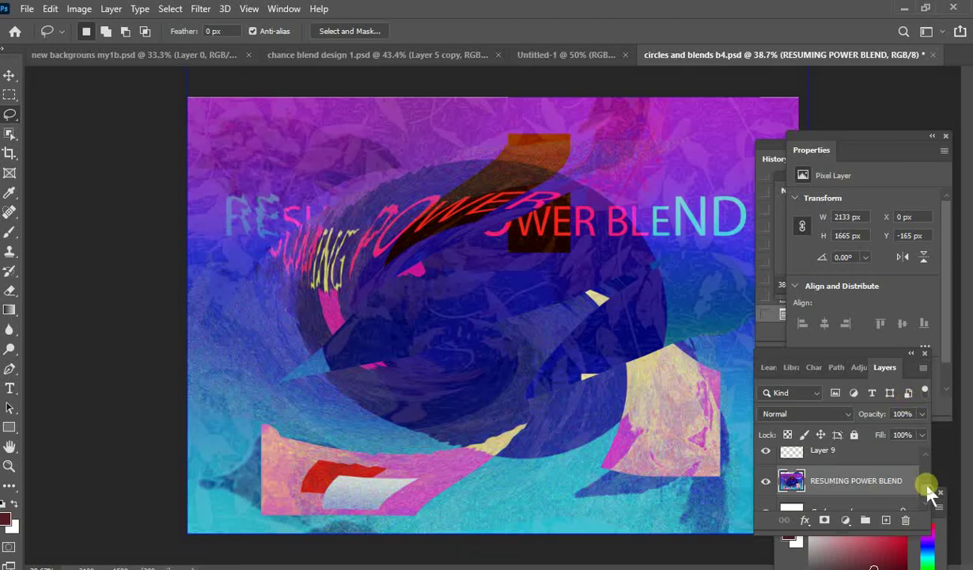
Step: Find the RESUMING POWER BLEND layer and open its blend mode list, previewing Hard Light
{"action": "scroll", "coordinate": [926, 487], "scroll_direction": "down", "scroll_amount": 2}
{"action": "scroll", "coordinate": [926, 482], "scroll_direction": "down", "scroll_amount": 1}
{"action": "scroll", "coordinate": [928, 477], "scroll_direction": "down", "scroll_amount": 1}
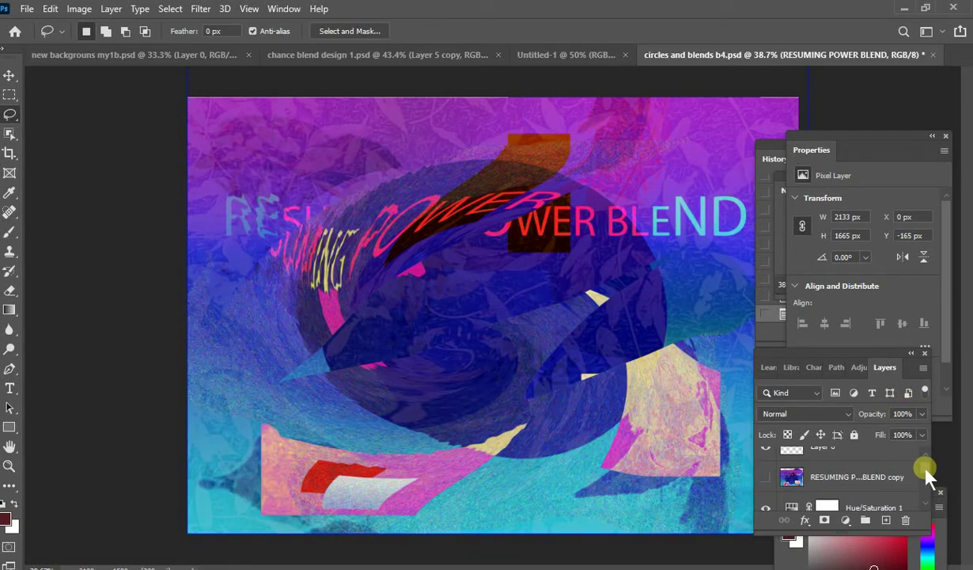
{"action": "scroll", "coordinate": [927, 482], "scroll_direction": "down", "scroll_amount": 1}
{"action": "scroll", "coordinate": [928, 491], "scroll_direction": "down", "scroll_amount": 2}
{"action": "scroll", "coordinate": [930, 499], "scroll_direction": "down", "scroll_amount": 2}
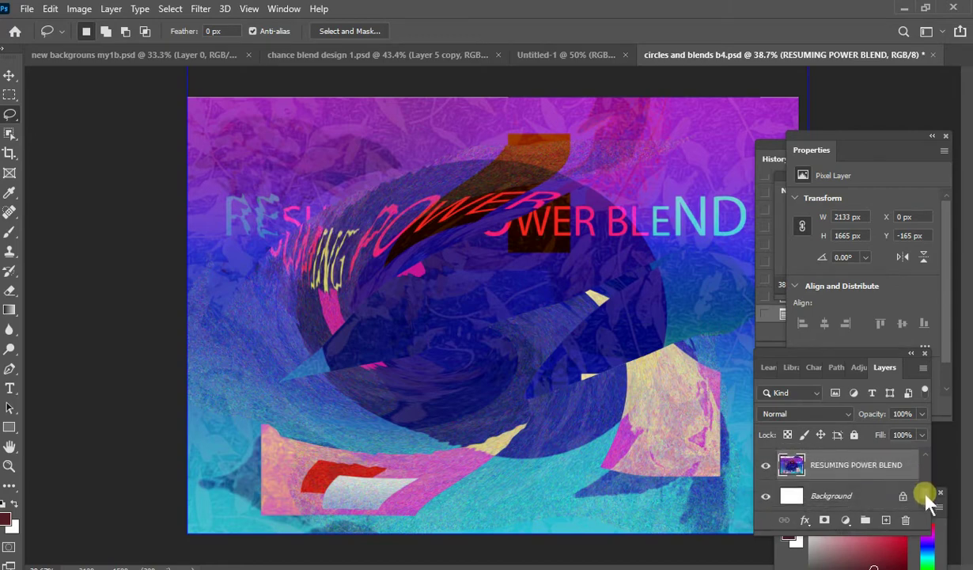
{"action": "scroll", "coordinate": [924, 500], "scroll_direction": "up", "scroll_amount": 1}
{"action": "scroll", "coordinate": [924, 500], "scroll_direction": "up", "scroll_amount": 1}
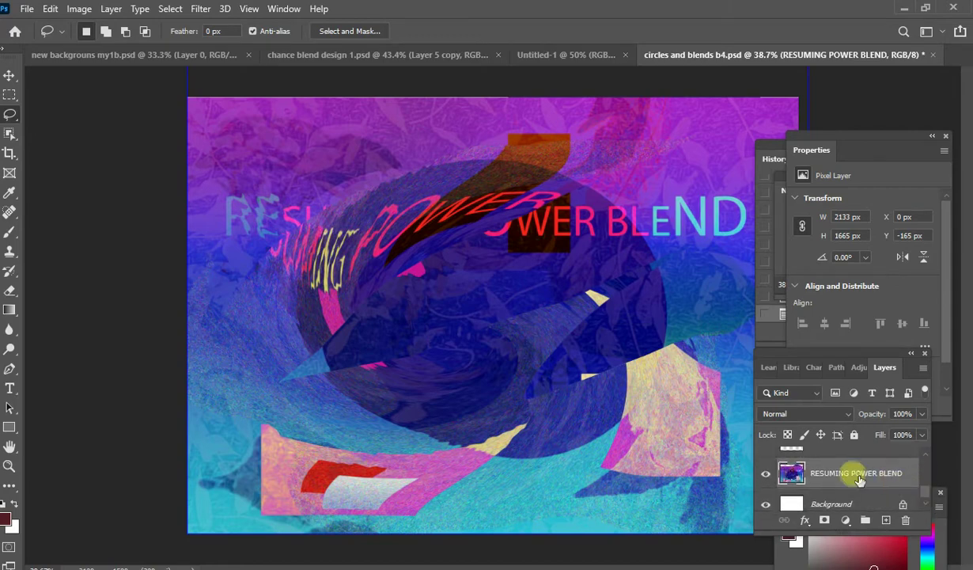
{"action": "left_click", "coordinate": [845, 410]}
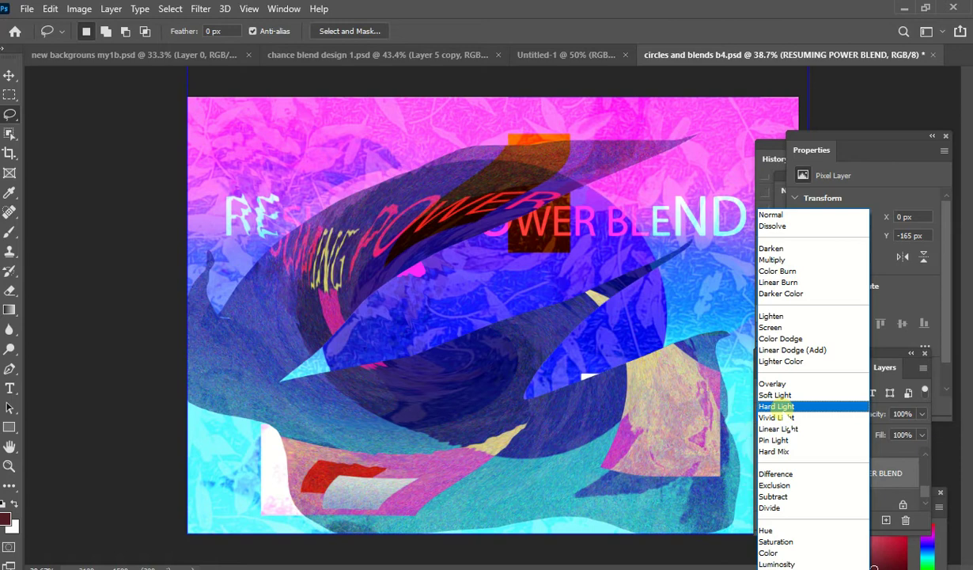
Step: Set the RESUMING POWER BLEND layer's blend mode to Hard Light
{"action": "left_click", "coordinate": [779, 409]}
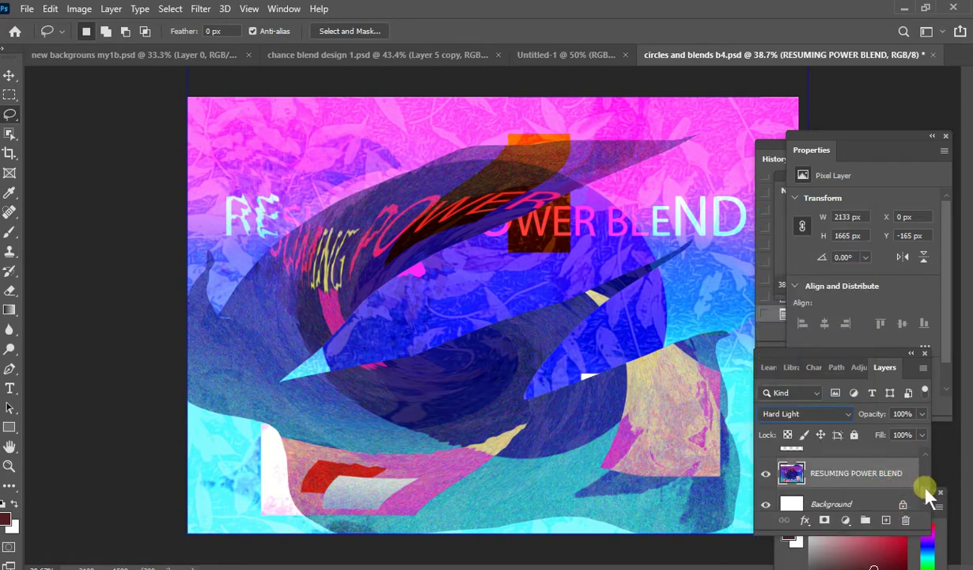
{"action": "scroll", "coordinate": [926, 485], "scroll_direction": "up", "scroll_amount": 2}
{"action": "scroll", "coordinate": [926, 481], "scroll_direction": "up", "scroll_amount": 2}
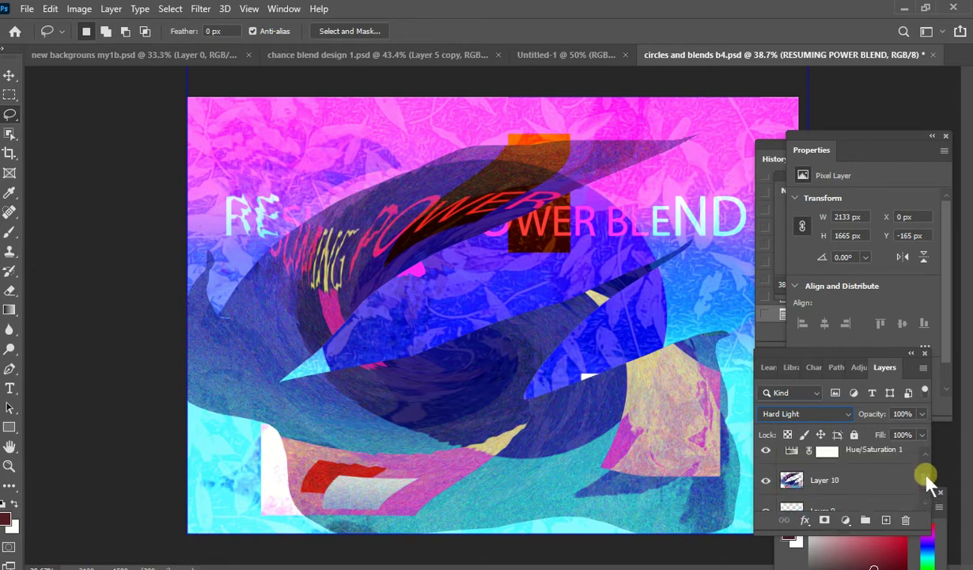
Step: Set Layer 10 to Linear Burn blending at 82% opacity
{"action": "left_click", "coordinate": [874, 479]}
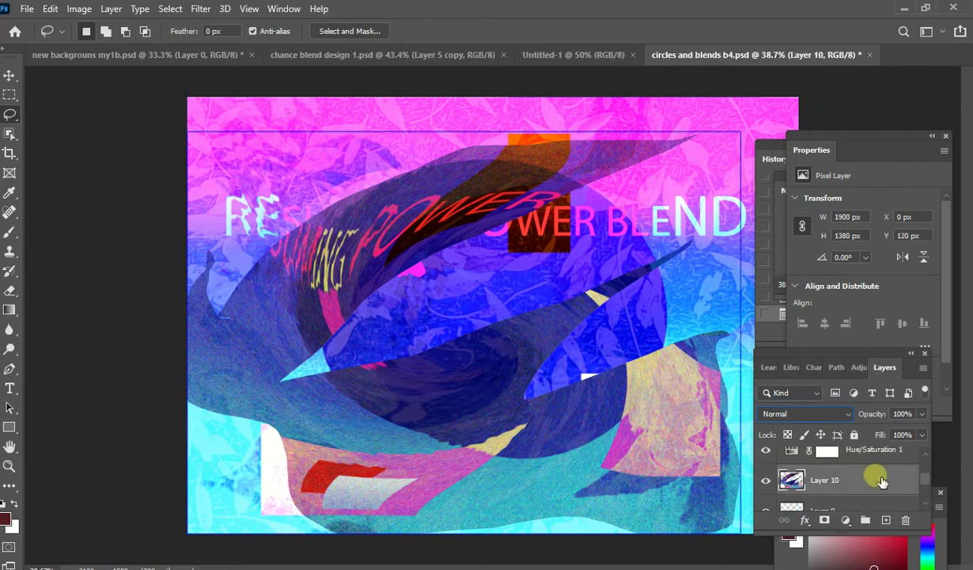
{"action": "left_click", "coordinate": [807, 413]}
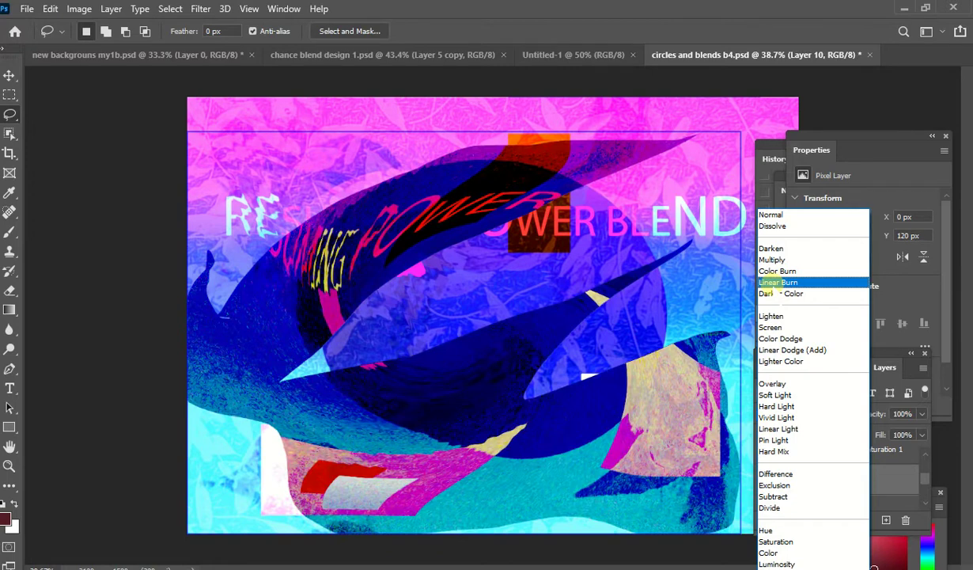
{"action": "left_click", "coordinate": [769, 284]}
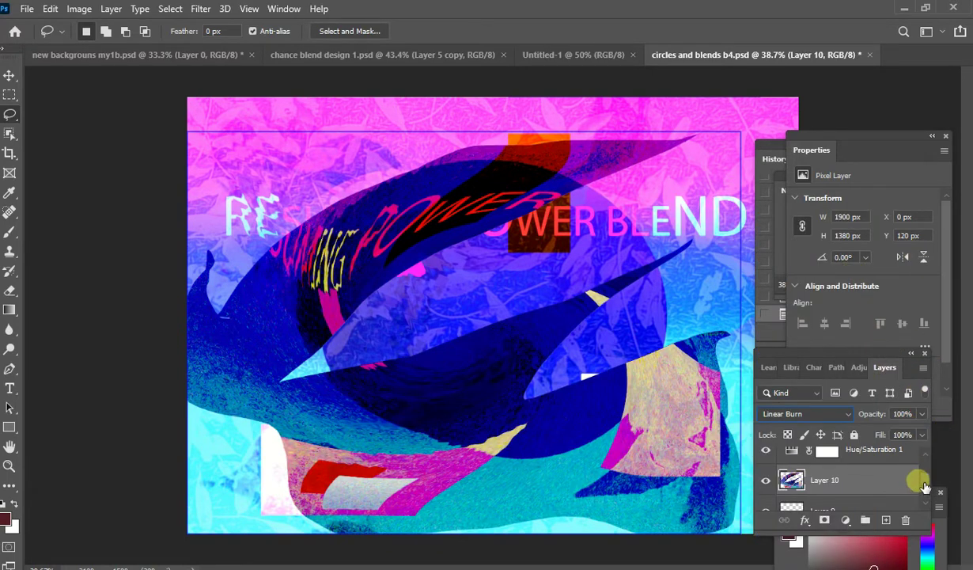
{"action": "left_click", "coordinate": [923, 414]}
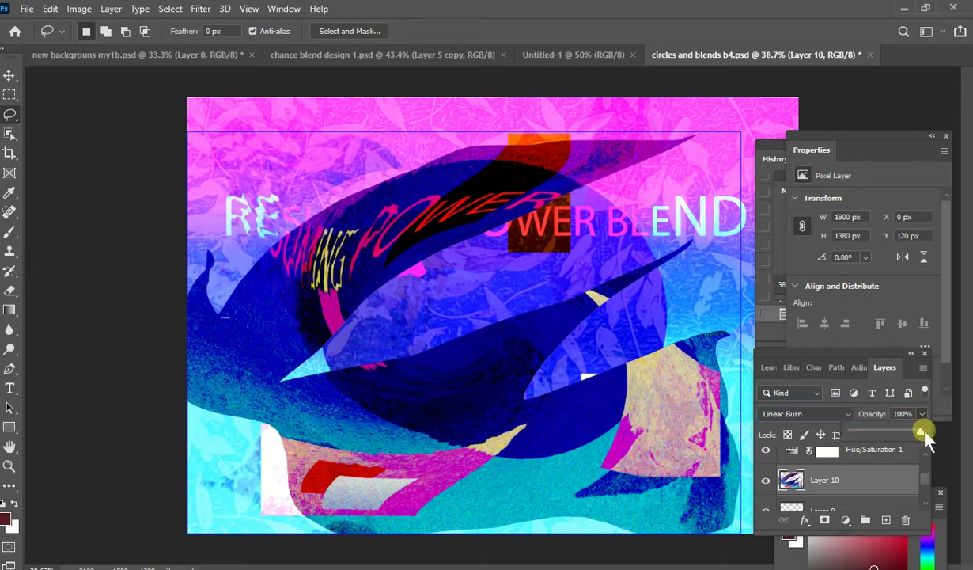
{"action": "left_click_drag", "start_coordinate": [883, 433], "coordinate": [909, 435]}
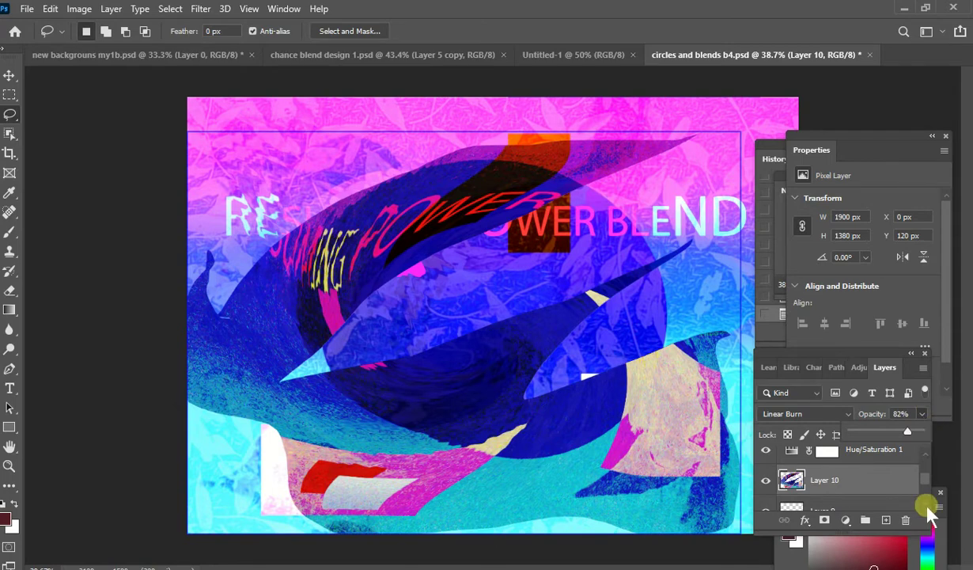
Step: Select the RESUMING POWER BLEND copy layer, make it visible, and open its blend modes
{"action": "scroll", "coordinate": [928, 504], "scroll_direction": "down", "scroll_amount": 5}
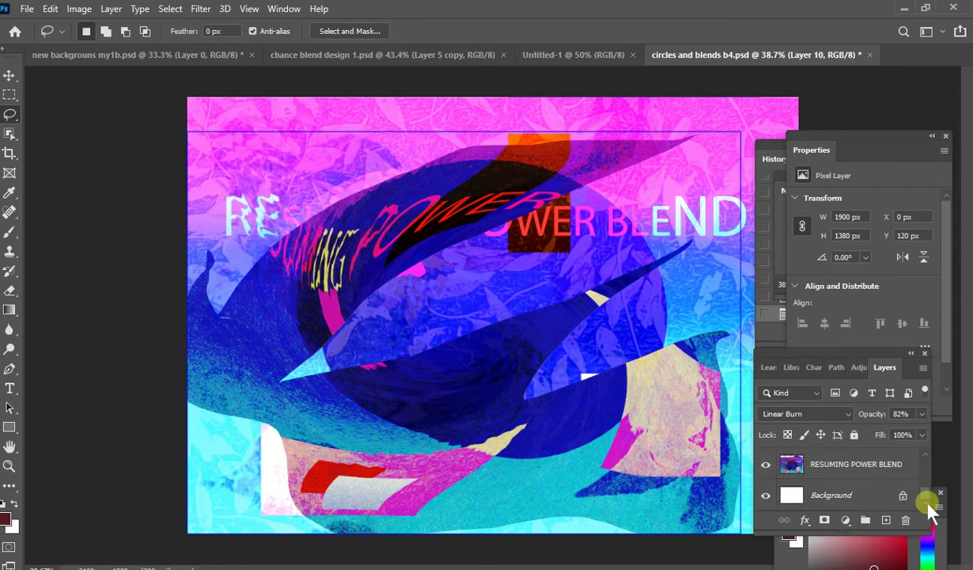
{"action": "scroll", "coordinate": [927, 465], "scroll_direction": "up", "scroll_amount": 3}
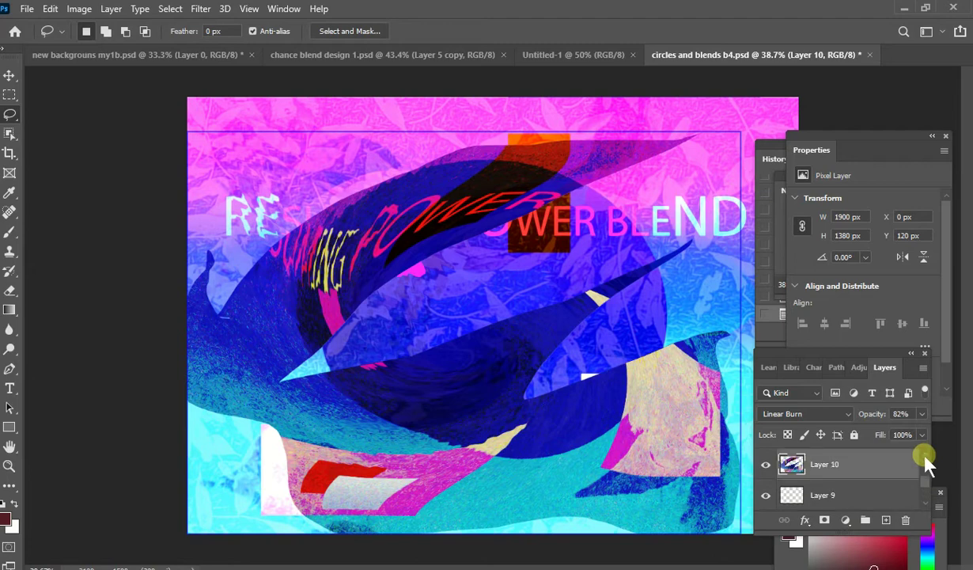
{"action": "scroll", "coordinate": [928, 465], "scroll_direction": "up", "scroll_amount": 2}
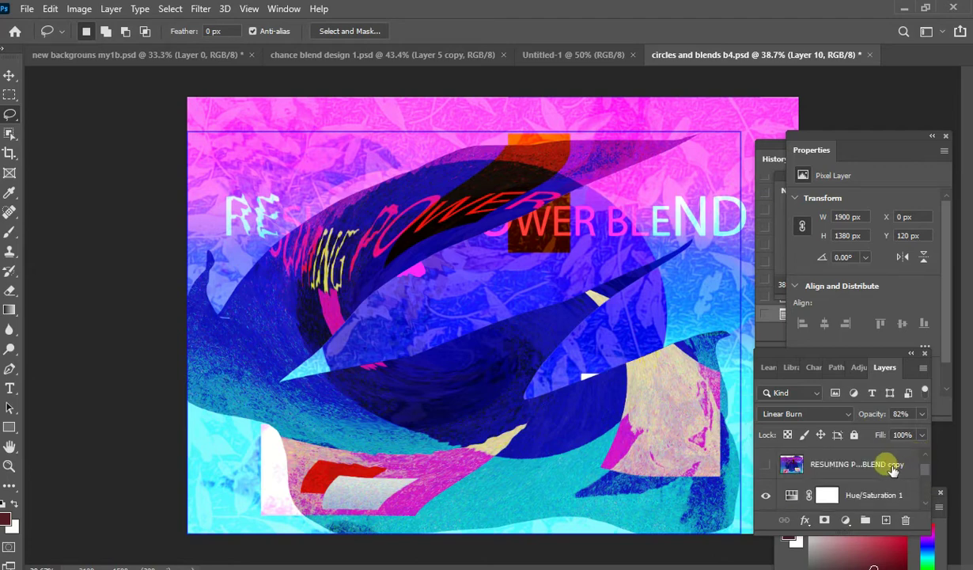
{"action": "left_click", "coordinate": [891, 465]}
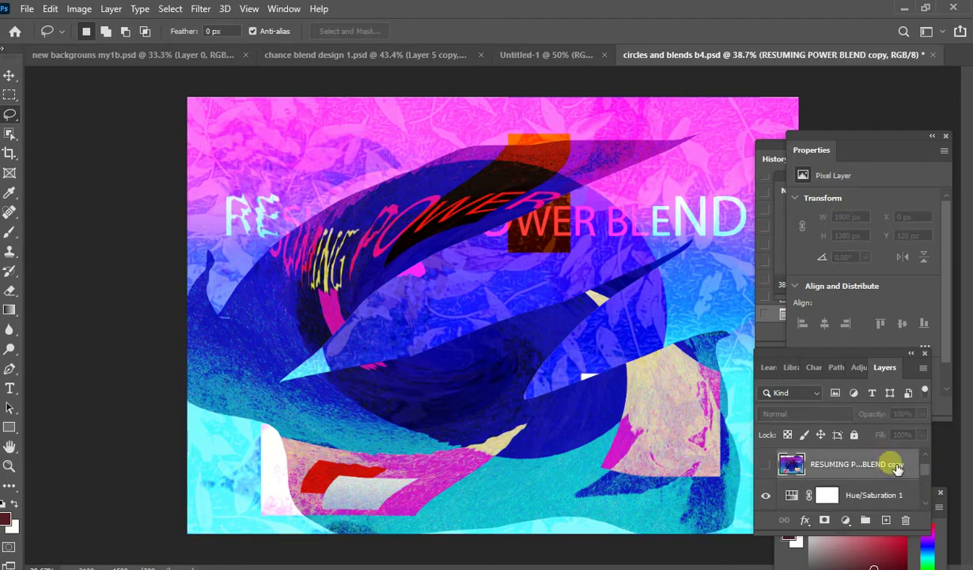
{"action": "left_click", "coordinate": [766, 465]}
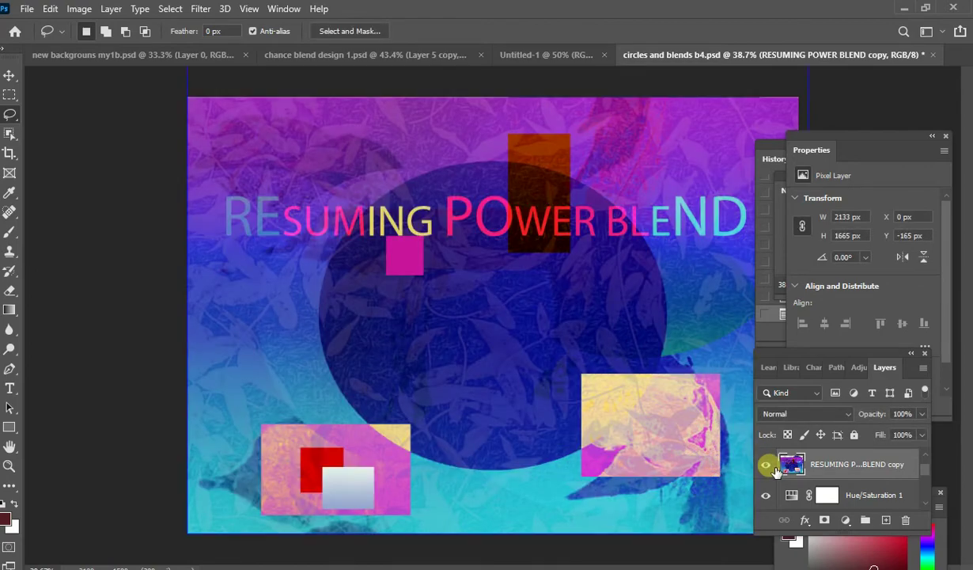
{"action": "left_click", "coordinate": [843, 413]}
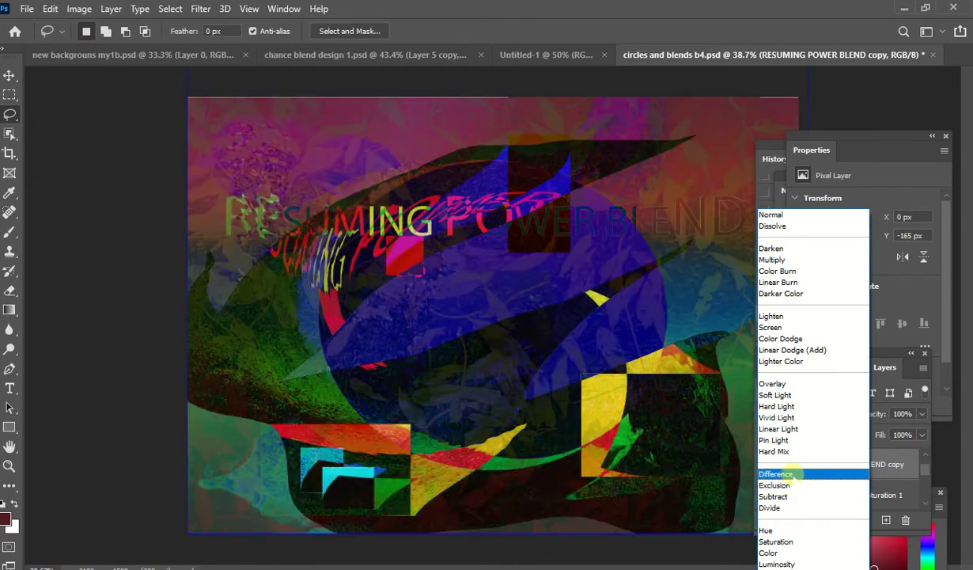
Step: Set the RESUMING POWER BLEND copy layer to Difference blending at 96% opacity
{"action": "left_click", "coordinate": [791, 474]}
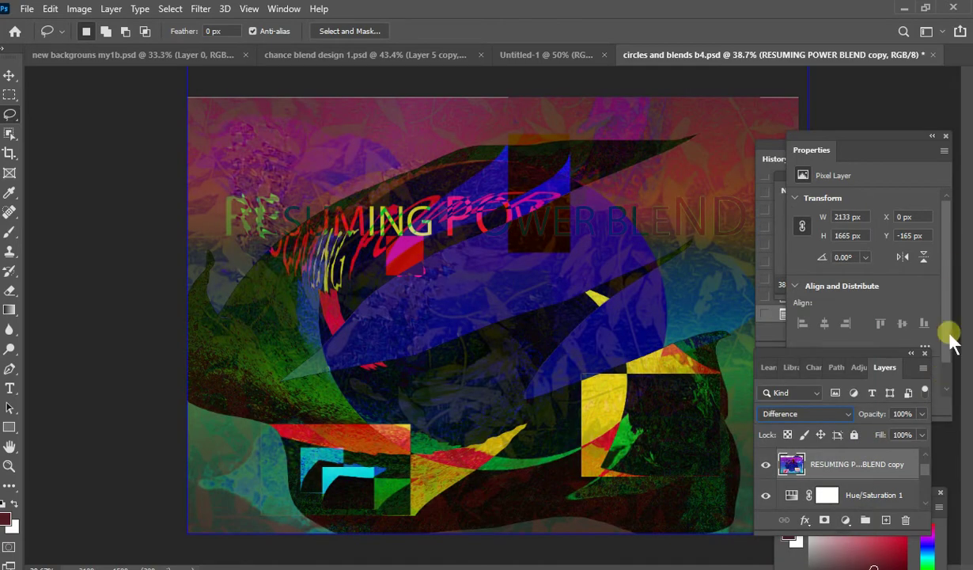
{"action": "left_click", "coordinate": [921, 413]}
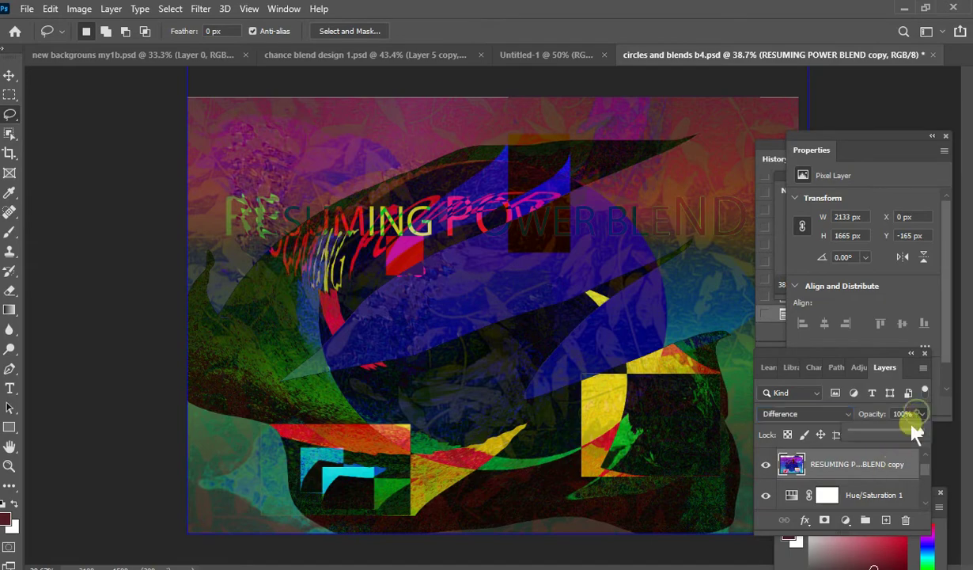
{"action": "mouse_move", "coordinate": [918, 434]}
{"action": "left_mouse_down"}
{"action": "mouse_move", "coordinate": [868, 434]}
{"action": "mouse_move", "coordinate": [912, 433]}
{"action": "left_mouse_up"}
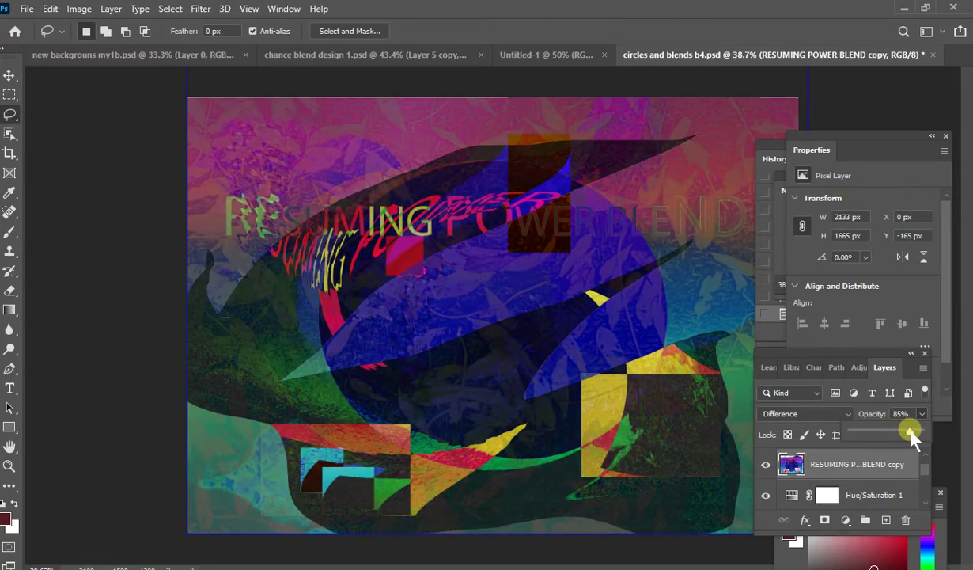
{"action": "left_click_drag", "start_coordinate": [912, 434], "coordinate": [941, 439]}
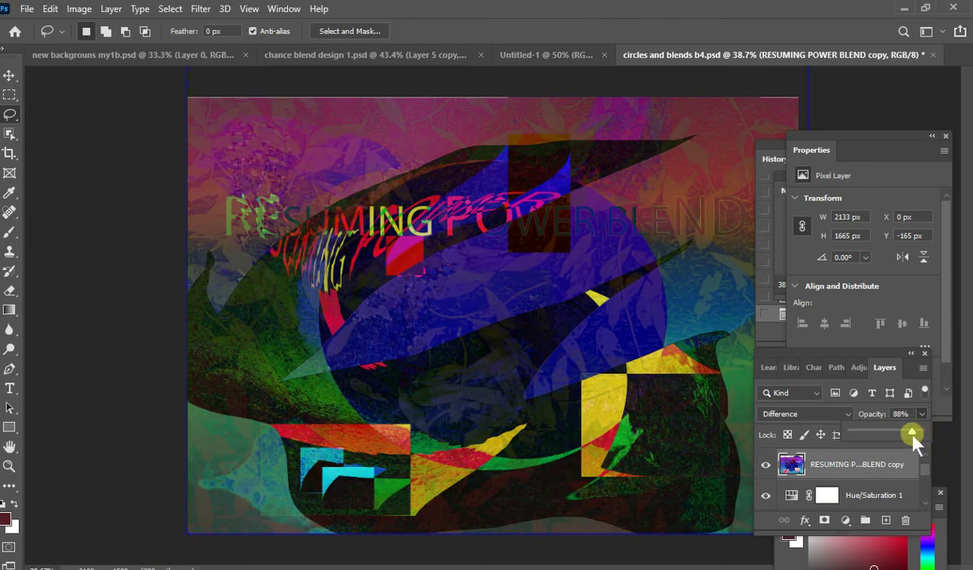
{"action": "left_click_drag", "start_coordinate": [914, 432], "coordinate": [918, 432]}
{"action": "left_click", "coordinate": [886, 372]}
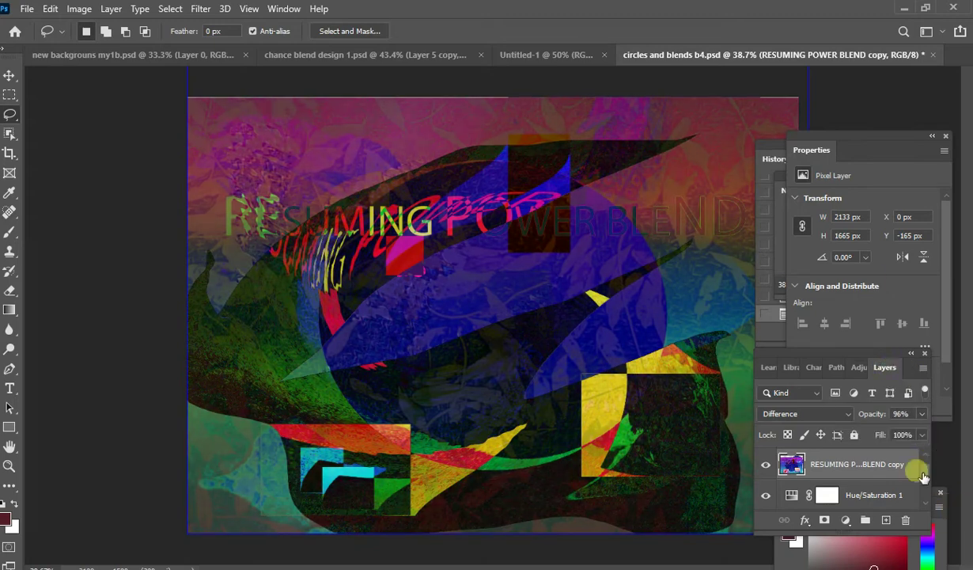
Step: Save circles and blends b4.psd from the File menu and close it
{"action": "left_click", "coordinate": [27, 10]}
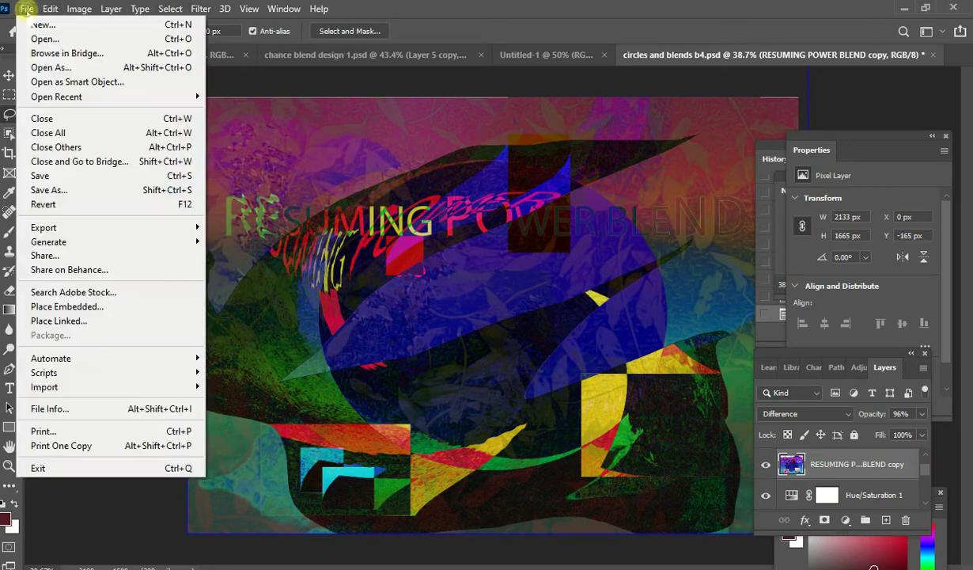
{"action": "left_click", "coordinate": [63, 176]}
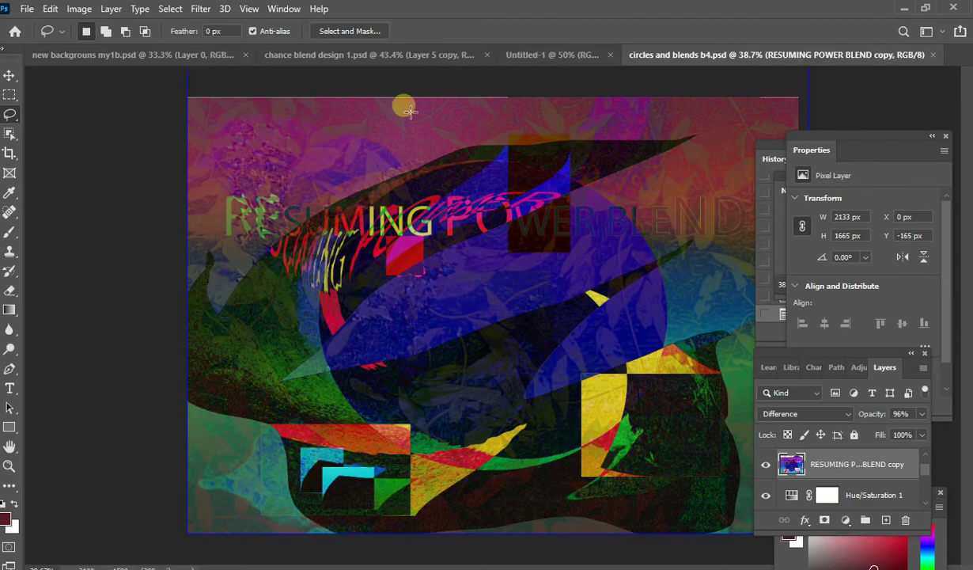
{"action": "left_click", "coordinate": [26, 9]}
{"action": "left_click", "coordinate": [48, 119]}
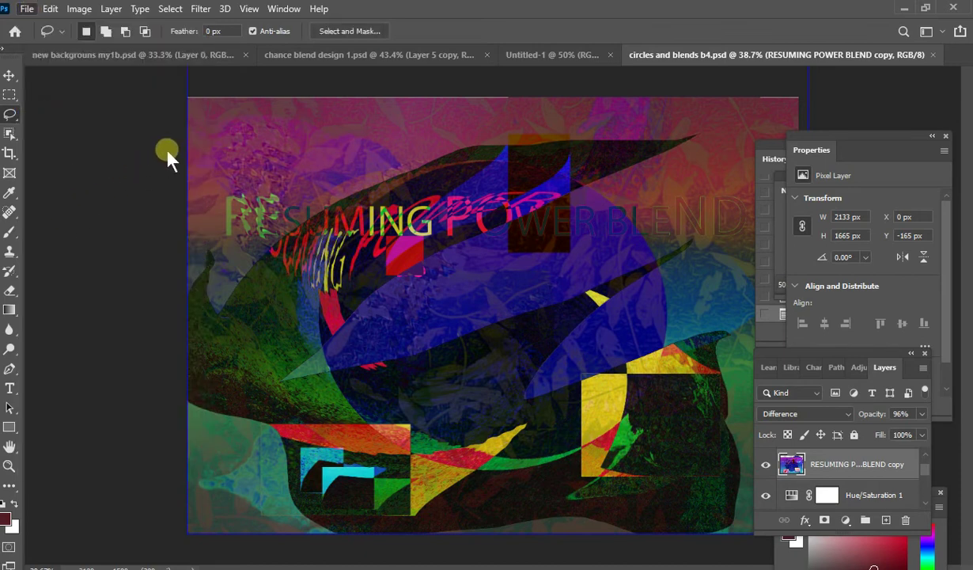
Step: Close the open document and exit Photoshop, saving new backgrouns my1b.psd when prompted
{"action": "key", "text": "ctrl+w"}
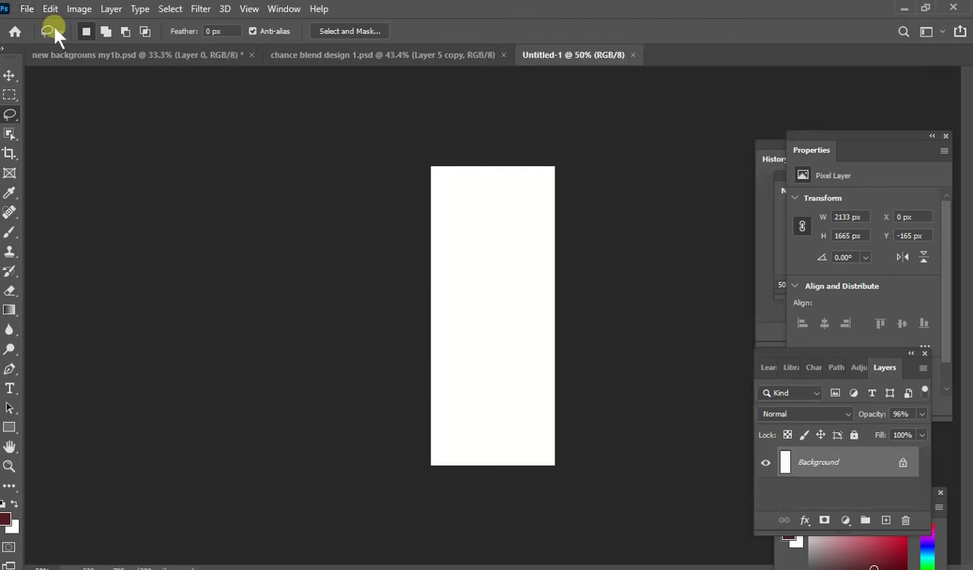
{"action": "left_click", "coordinate": [26, 9]}
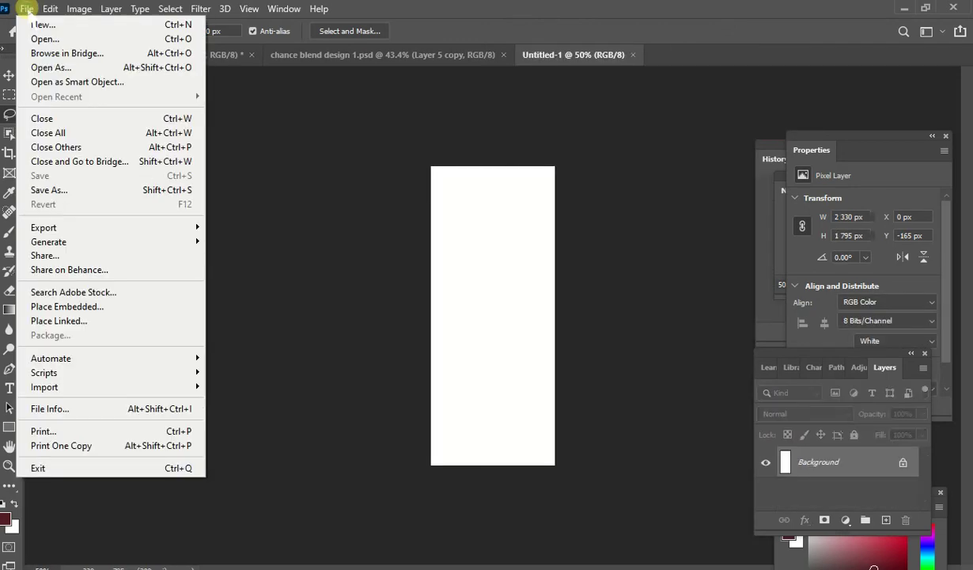
{"action": "left_click", "coordinate": [45, 469]}
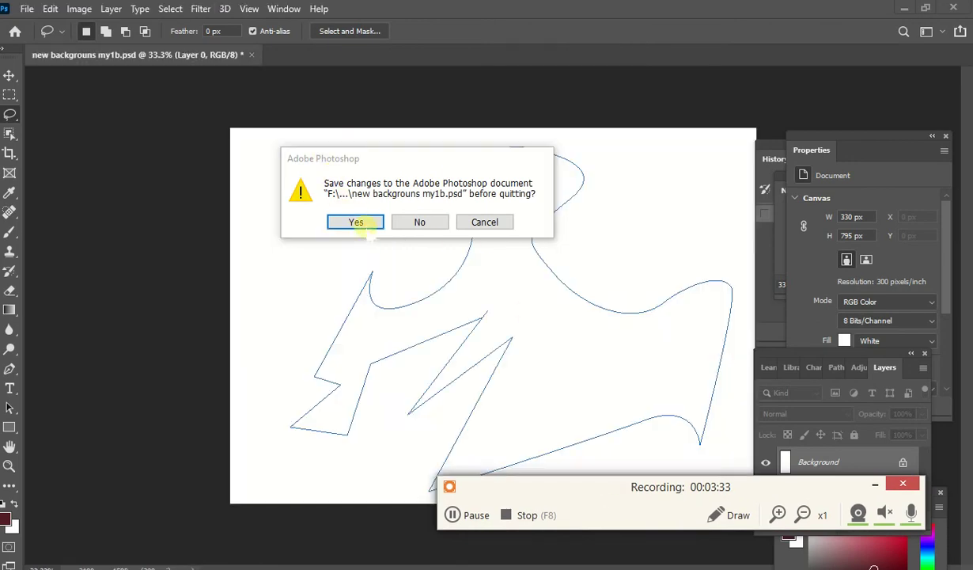
{"action": "left_click", "coordinate": [356, 222]}
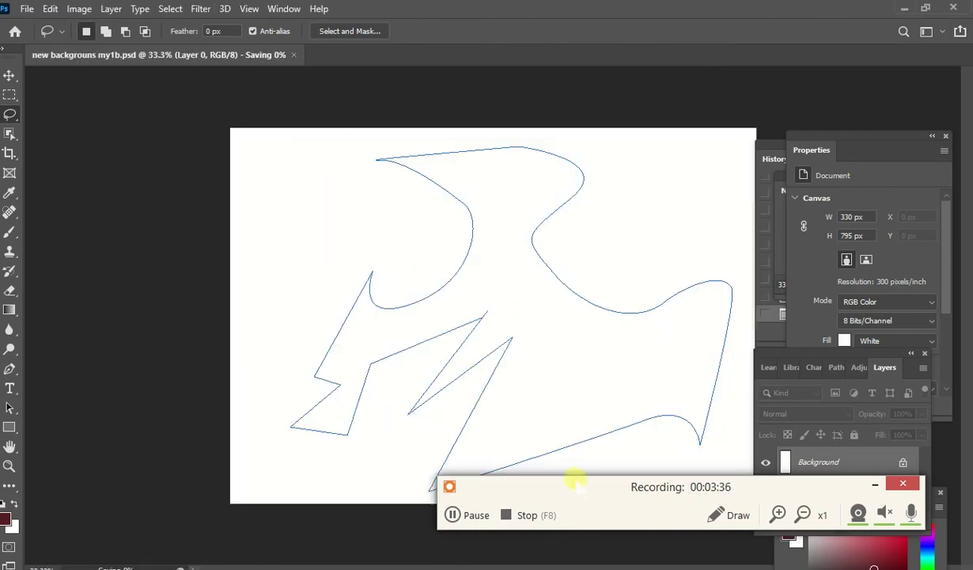
{"action": "left_click_drag", "start_coordinate": [587, 480], "coordinate": [562, 444]}
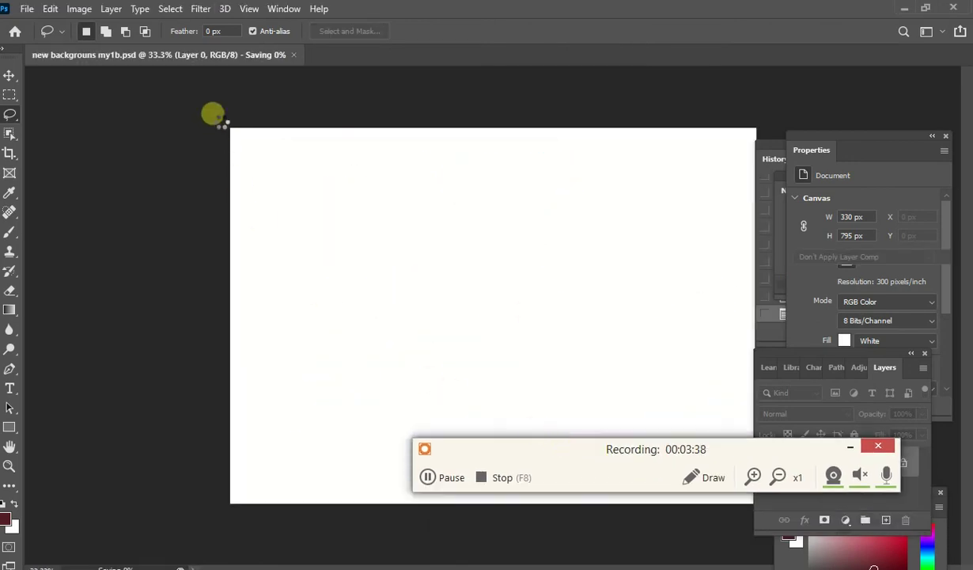